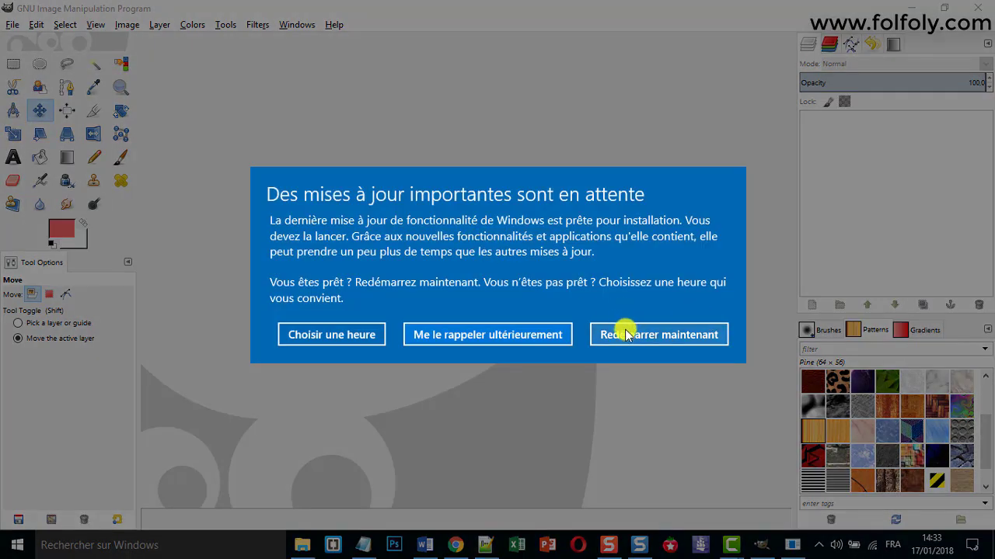
- Postpone the Windows update restart with 'Me le rappeler ultérieurement' to uncover GIMP
left_click(544, 334)
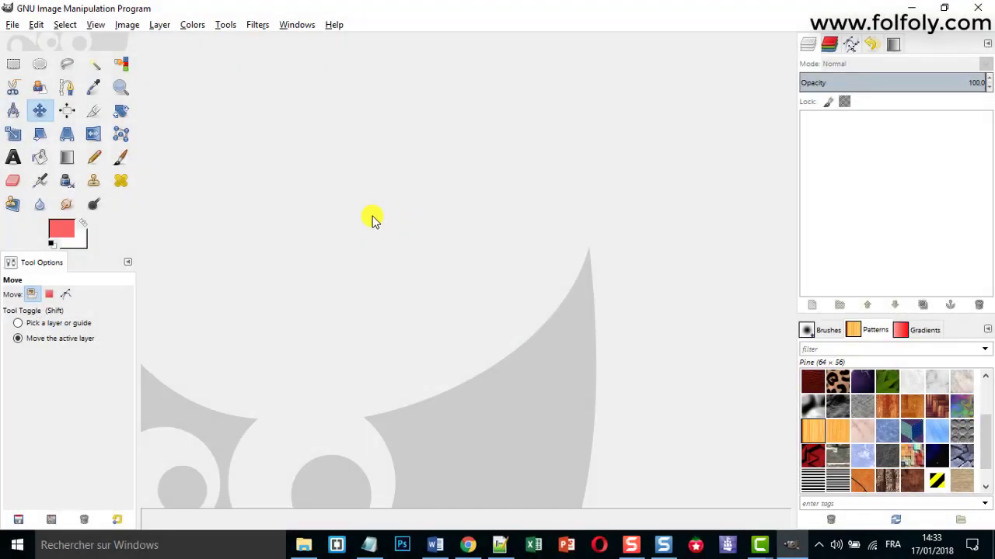
- Create a new 1000×512 px white image and set the view zoom to 66.7%
left_click(11, 25)
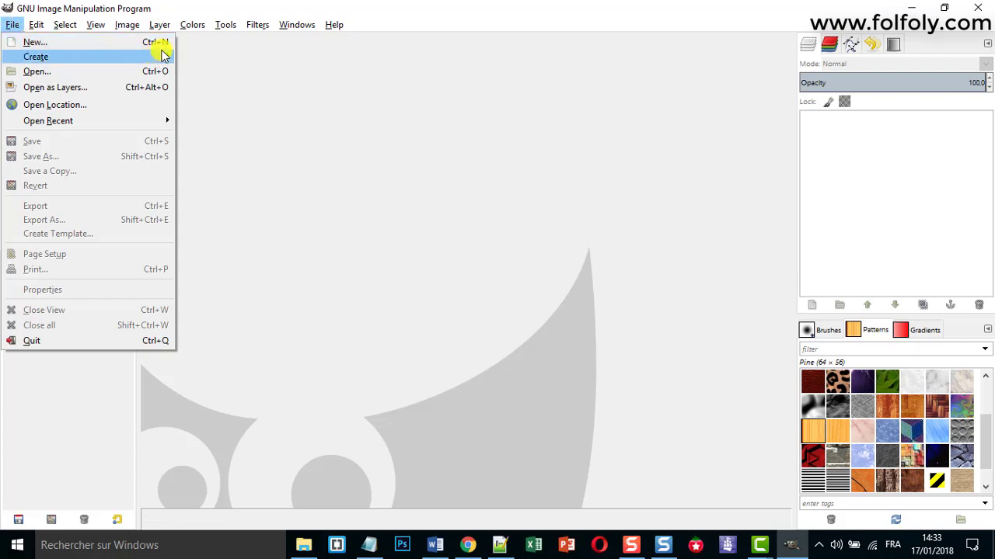
left_click(49, 41)
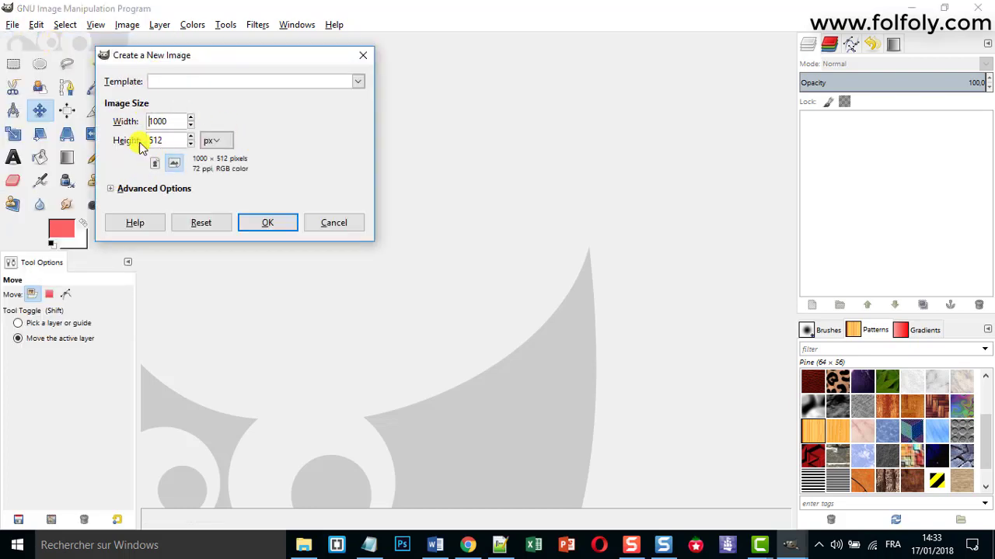
left_click(265, 224)
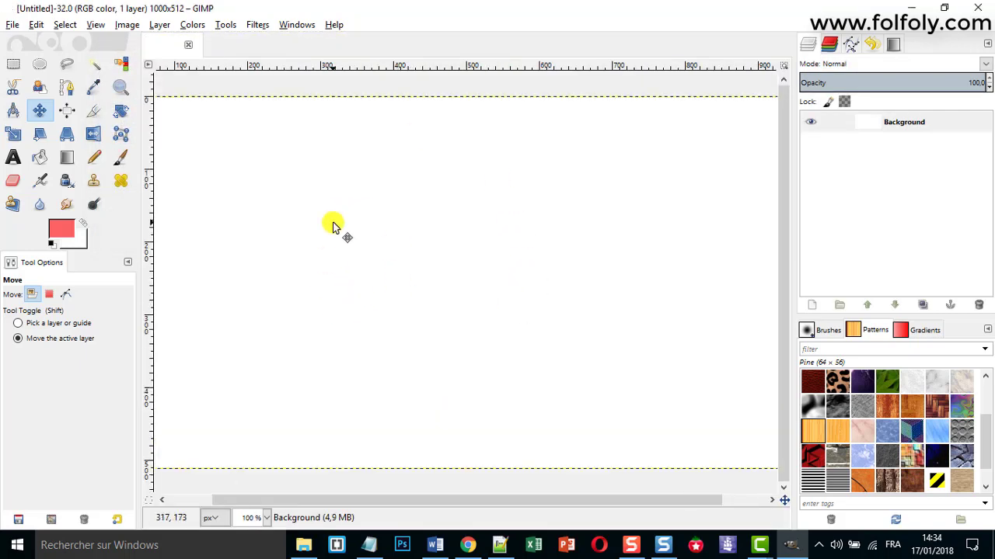
left_click(266, 518)
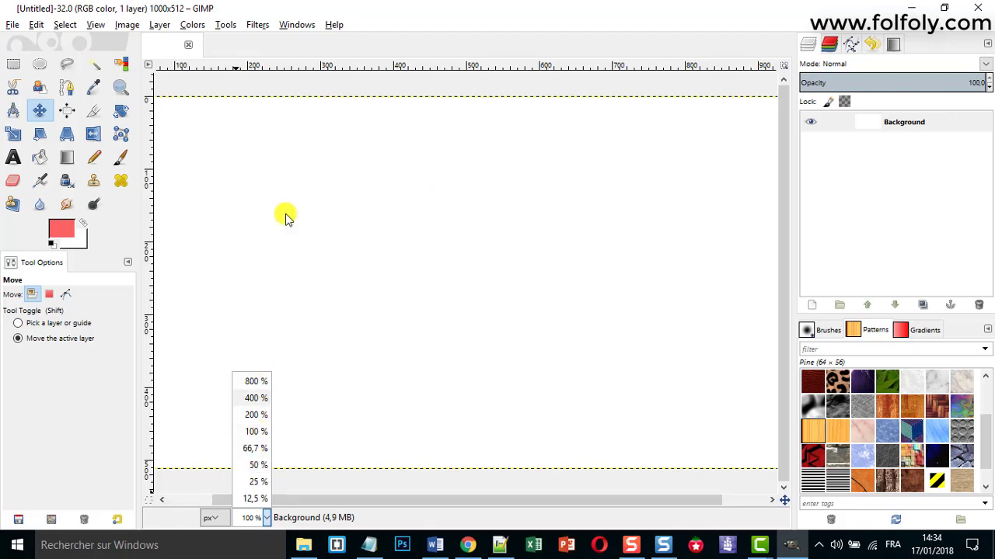
left_click(256, 448)
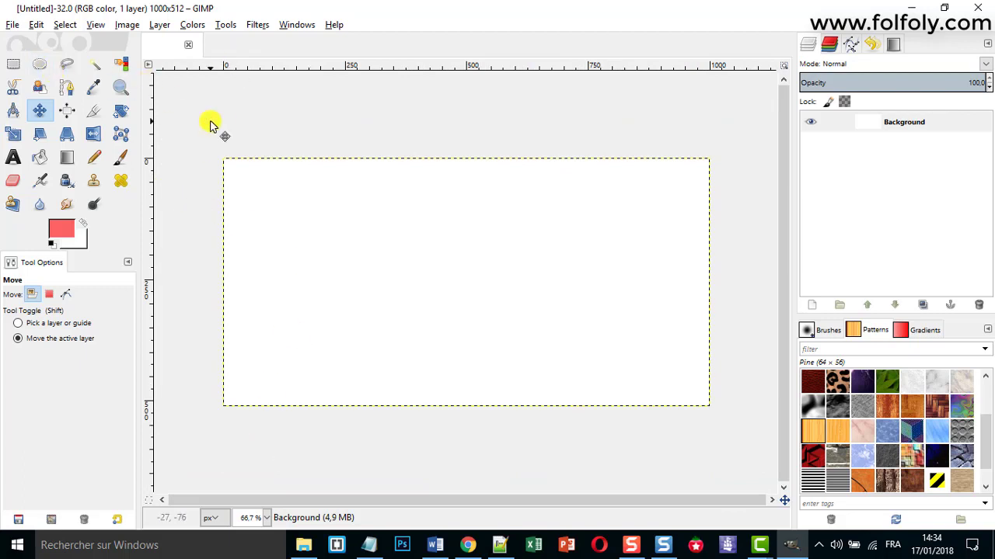
- Draw a text box at the canvas top-left and enter 'تعلم برنامج جمب'
left_click(14, 158)
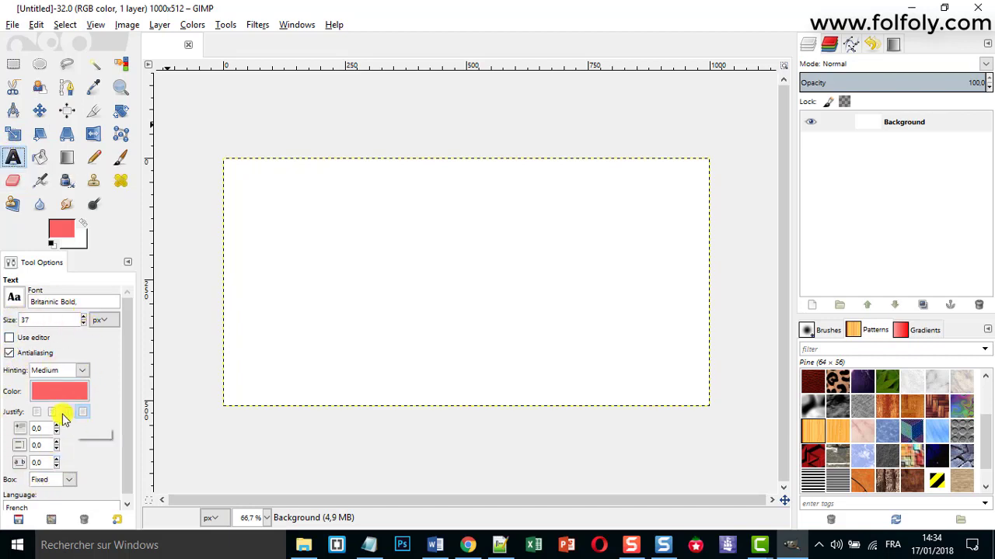
scroll(127, 357, "down", 1)
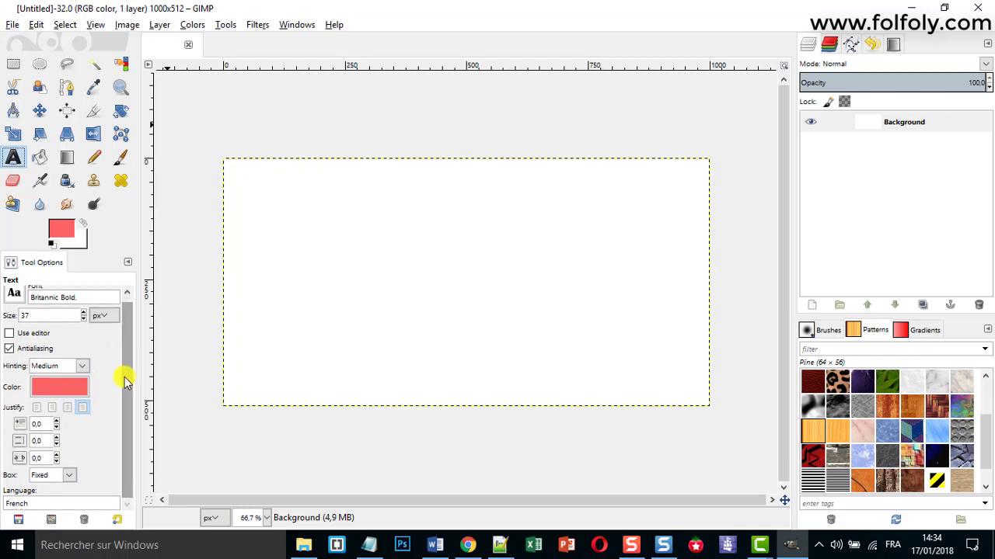
scroll(126, 373, "up", 1)
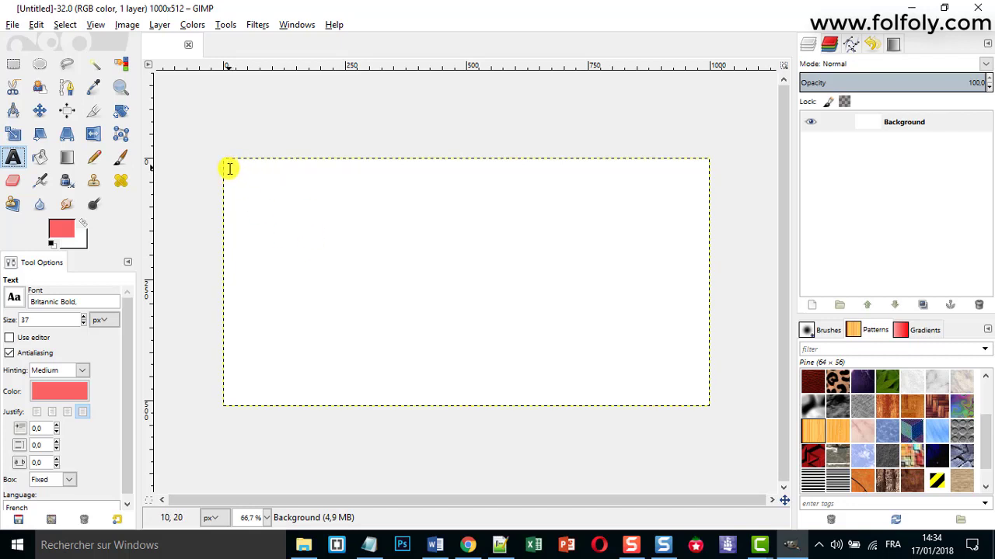
left_click_drag(230, 169, 398, 223)
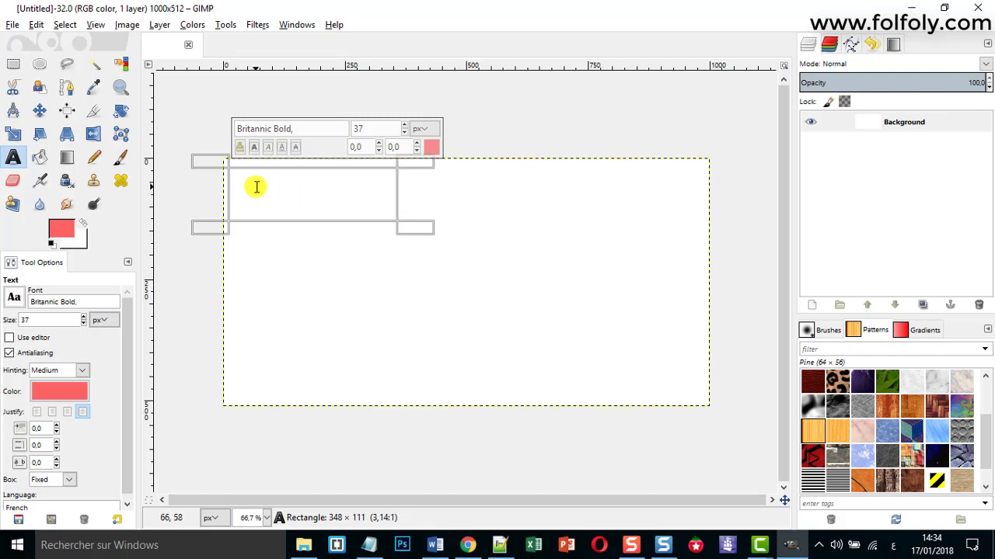
type("ت")
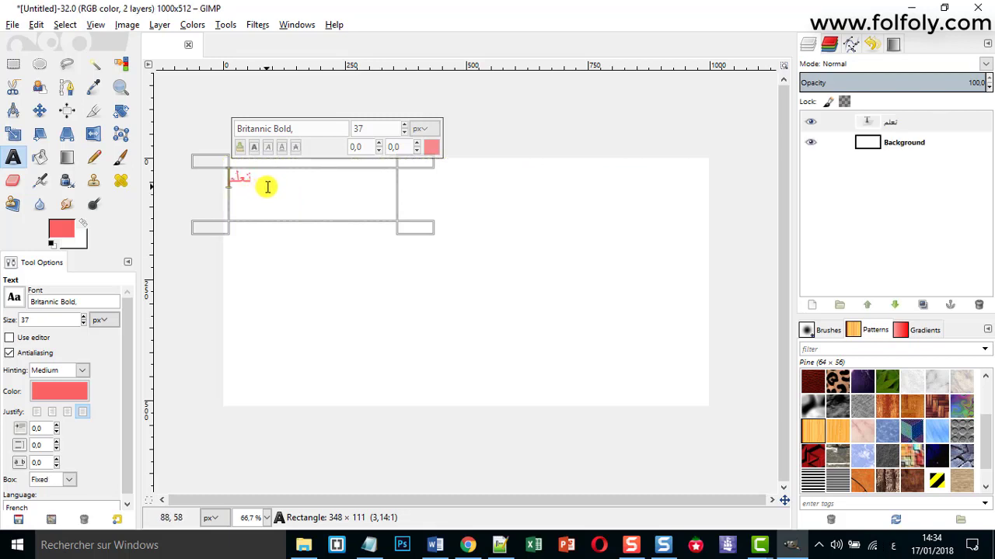
type("علم ب")
type("رنامج")
type(" جمب")
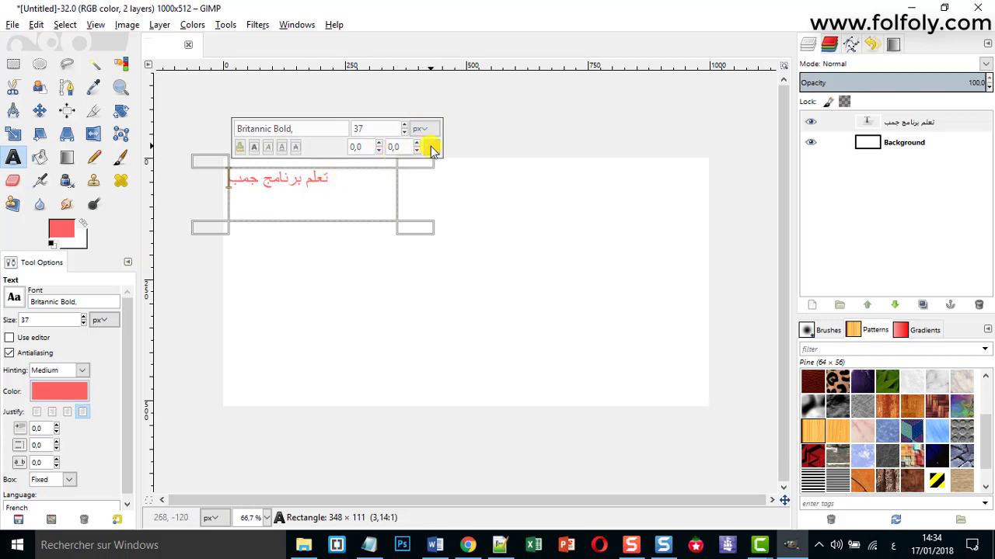
- Change the text colour from red to green (3bb73a) on the hue wheel
left_click(59, 391)
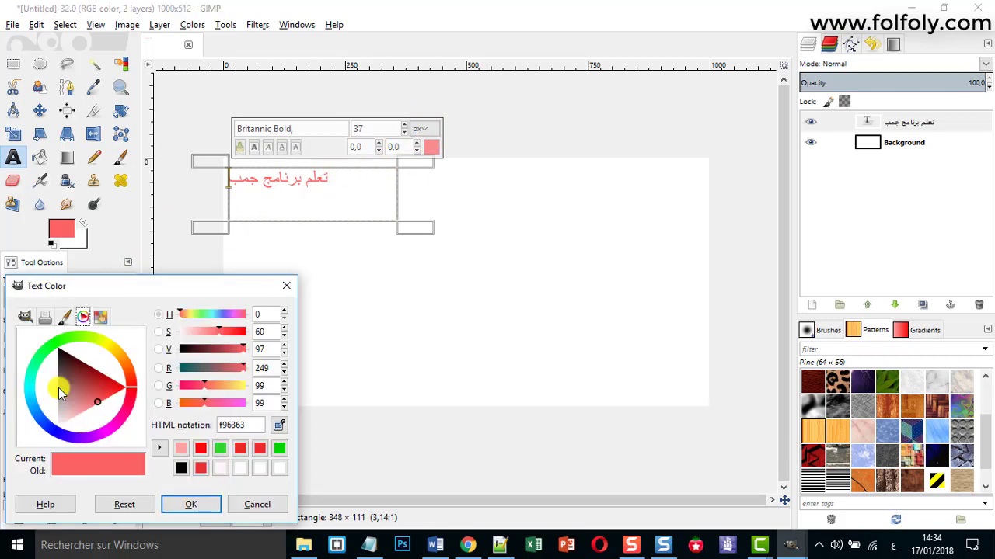
left_click(66, 322)
left_click(97, 369)
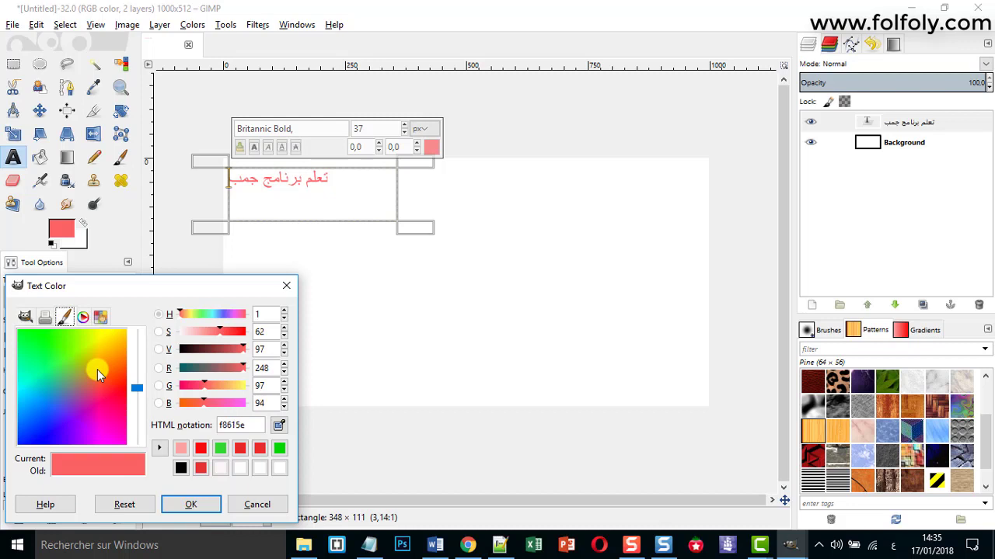
mouse_move(98, 369)
left_mouse_down()
mouse_move(104, 351)
mouse_move(55, 377)
mouse_move(80, 418)
left_mouse_up()
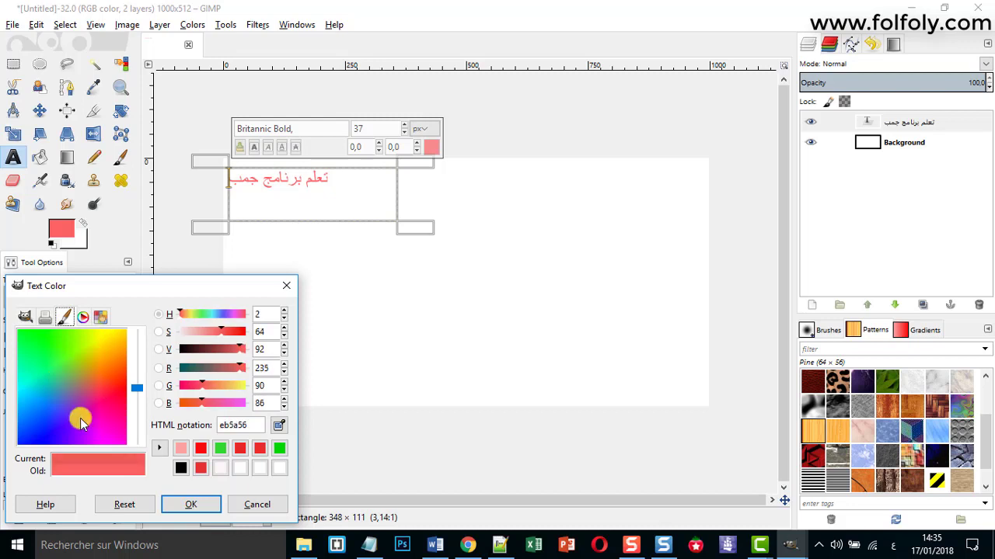
left_click(87, 315)
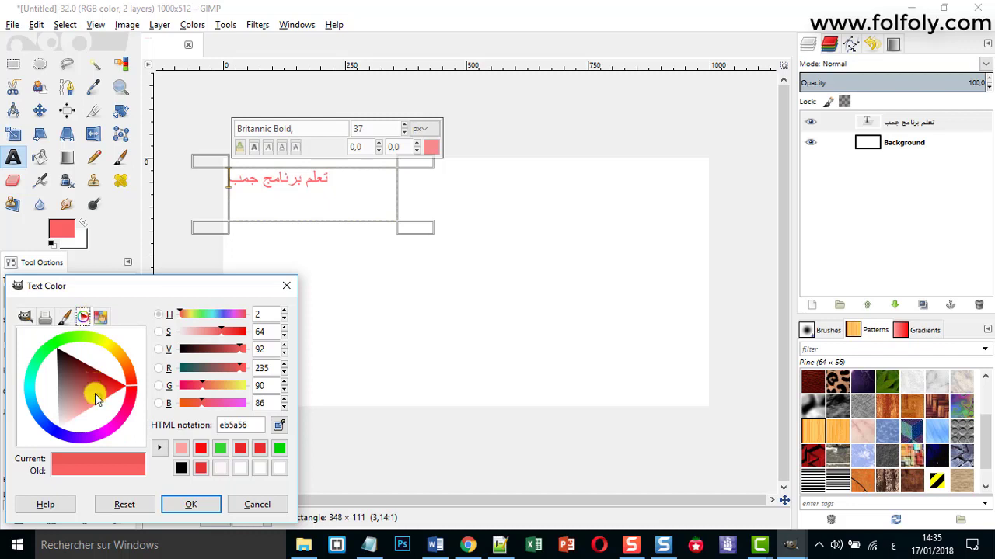
mouse_move(132, 382)
left_mouse_down()
mouse_move(85, 351)
mouse_move(65, 356)
mouse_move(73, 378)
left_mouse_up()
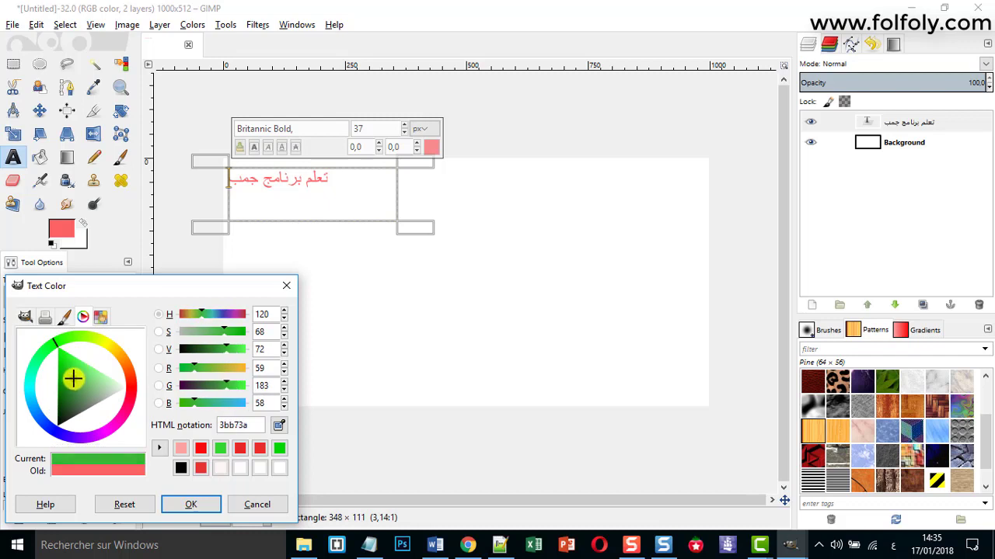
left_click(191, 515)
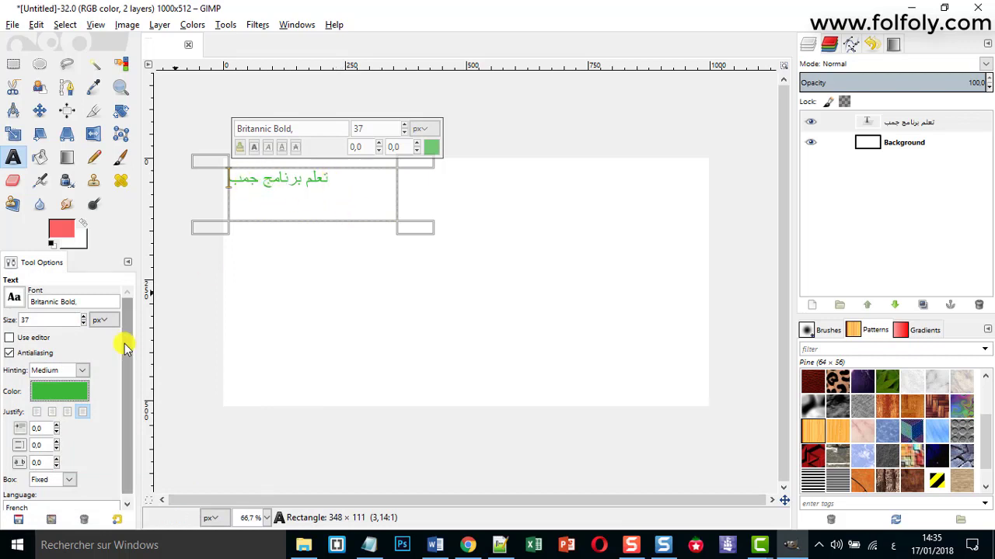
- Set the text font to Dubai Bold
left_click(13, 298)
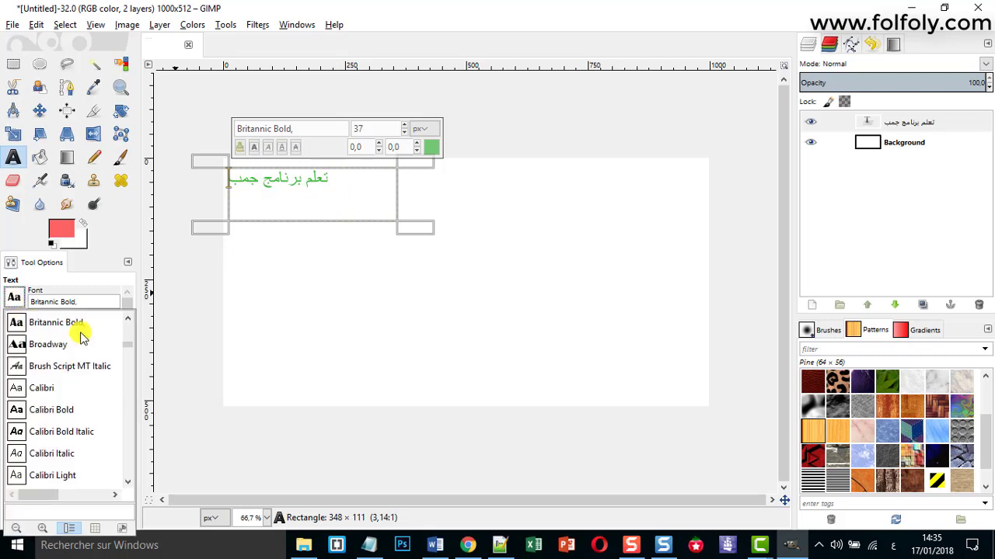
mouse_move(126, 350)
left_mouse_down()
mouse_move(127, 398)
mouse_move(126, 372)
left_mouse_up()
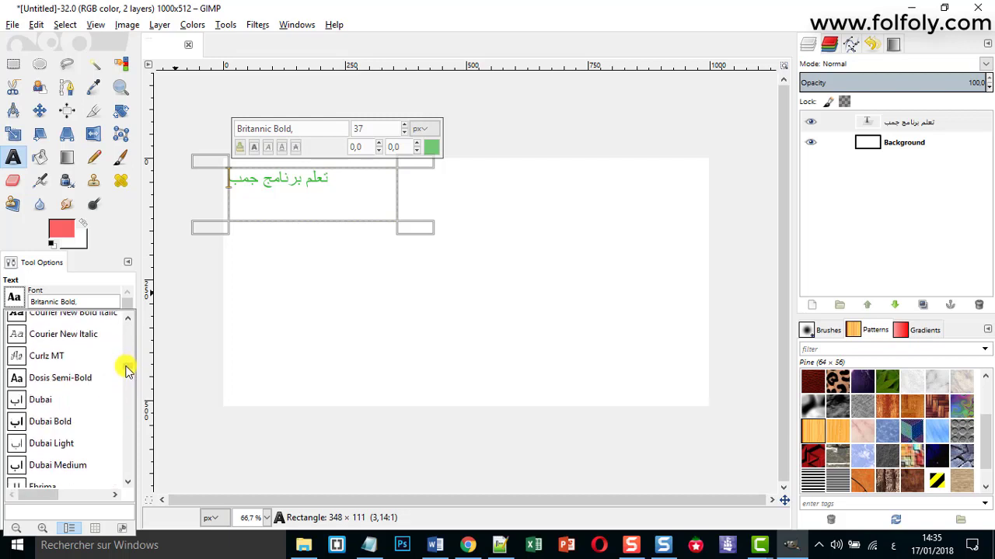
left_click(55, 419)
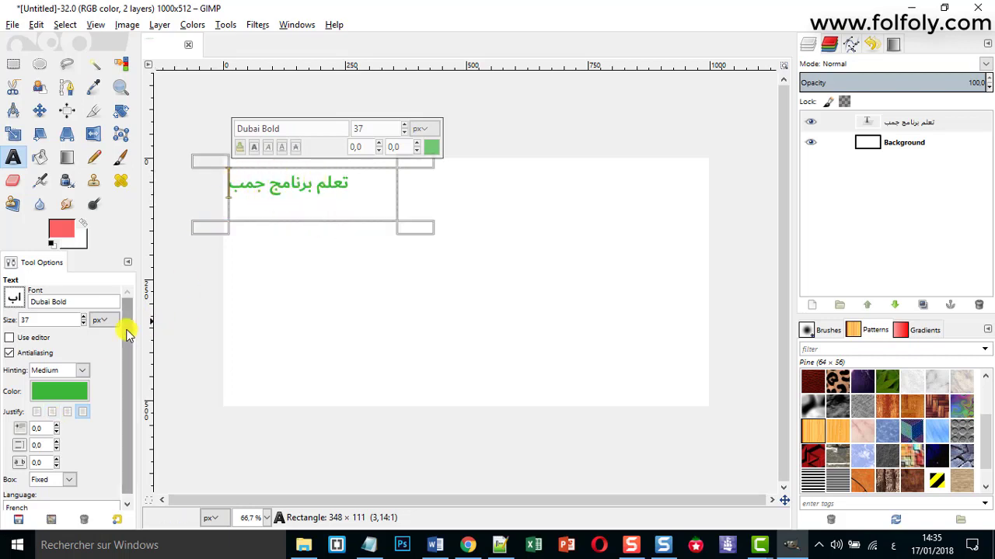
- Set the text hinting to Slight
left_click_drag(126, 333, 126, 363)
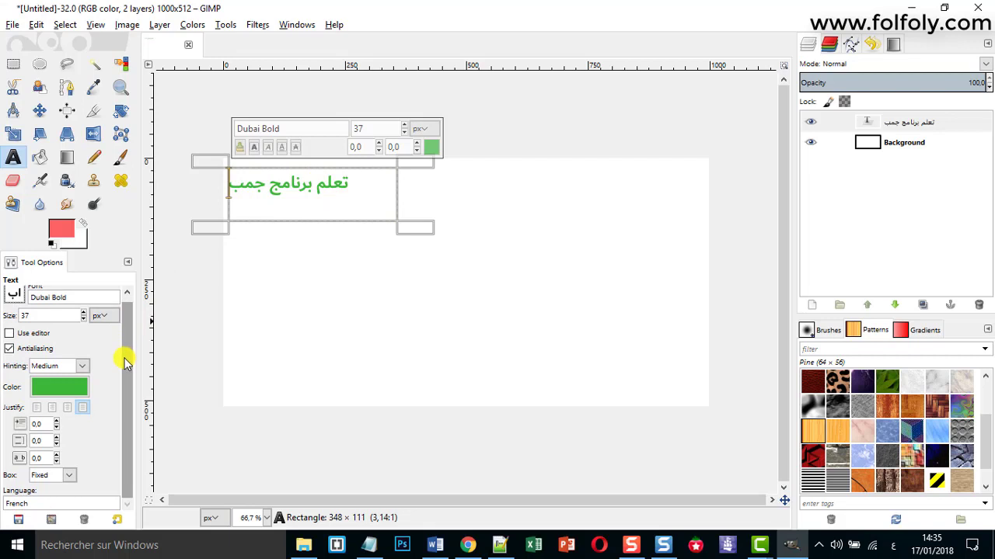
left_click(81, 367)
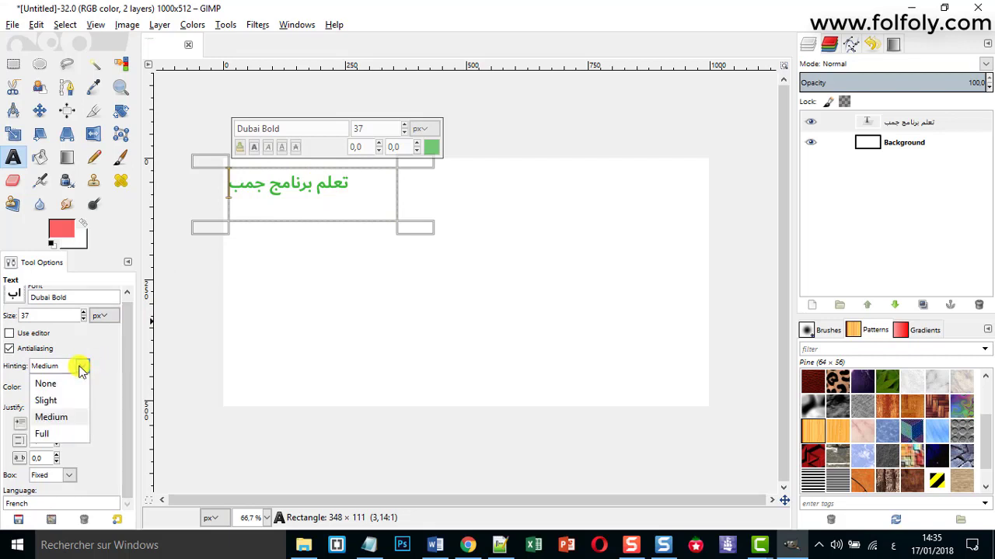
left_click(45, 433)
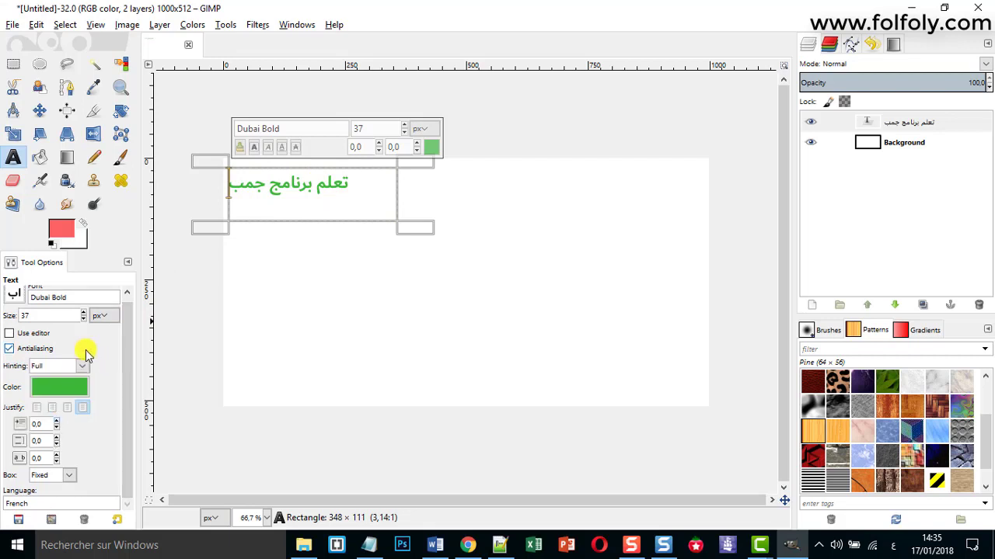
left_click(83, 366)
left_click(65, 402)
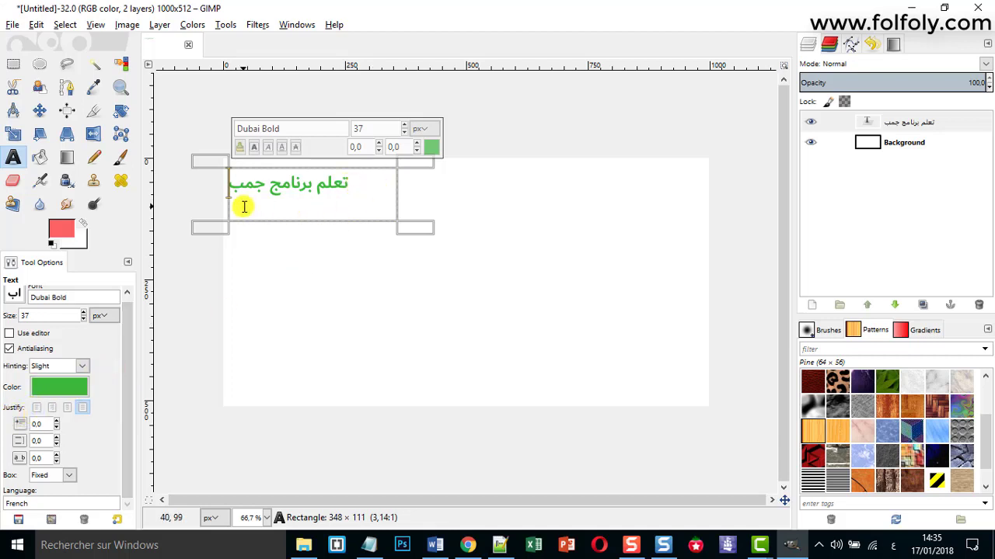
- Set the text justification to Centered
left_click(37, 408)
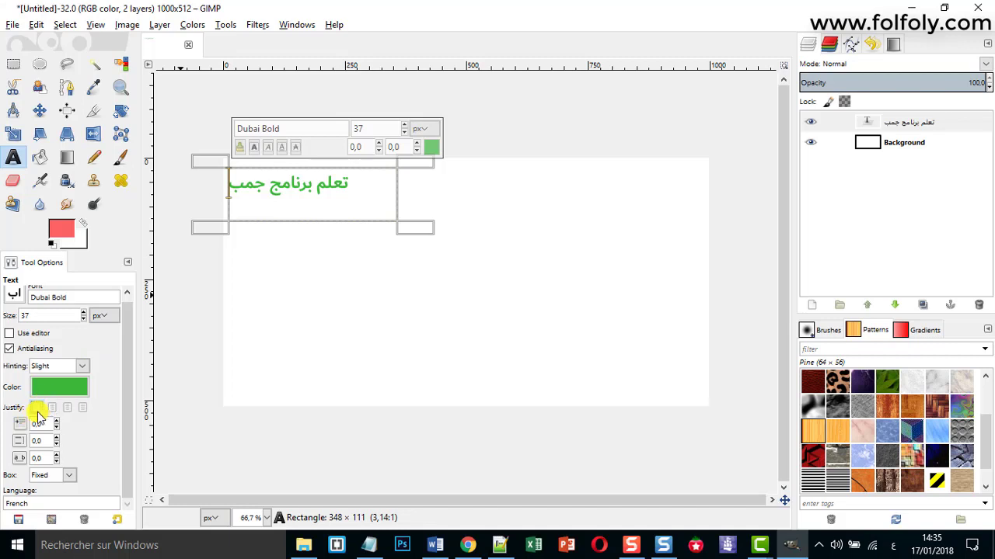
left_click(52, 410)
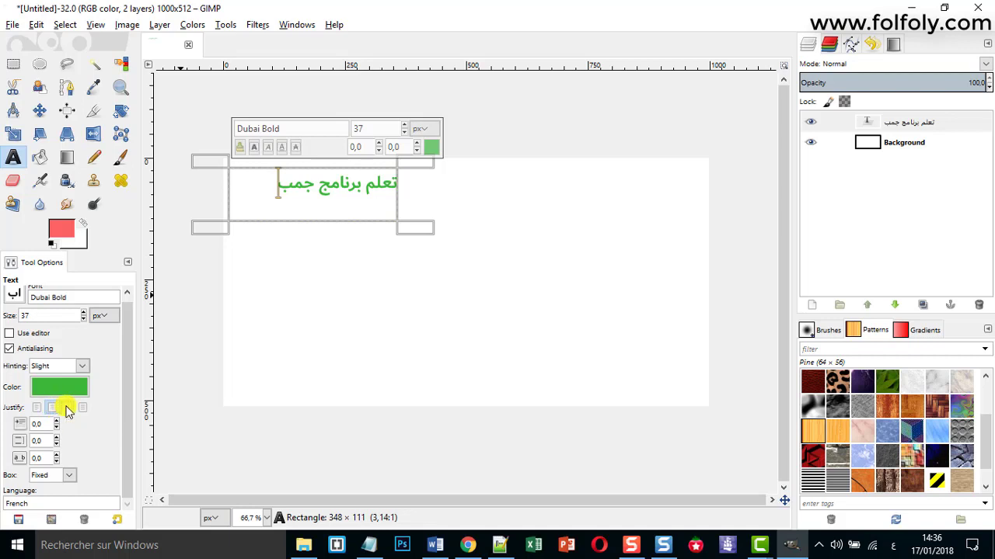
left_click(67, 408)
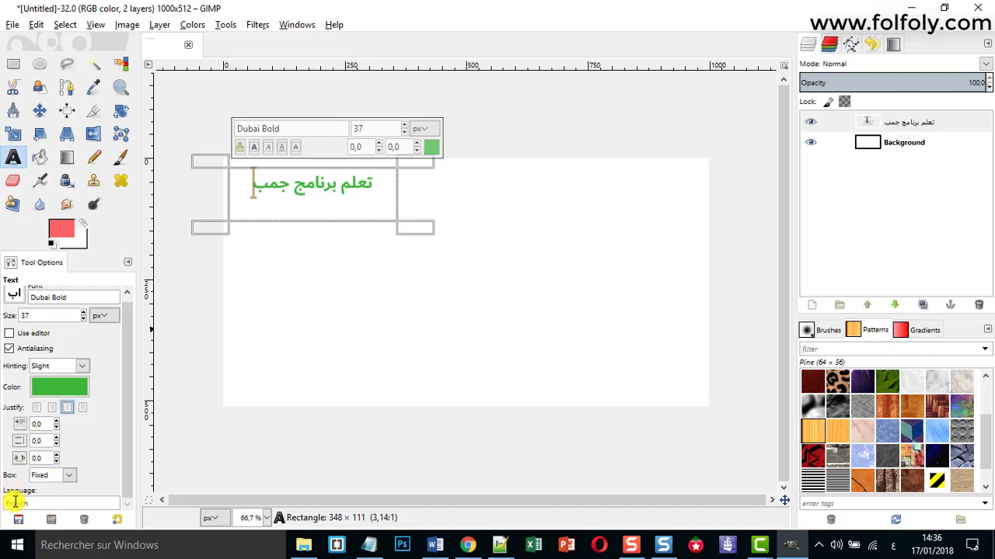
left_click(70, 478)
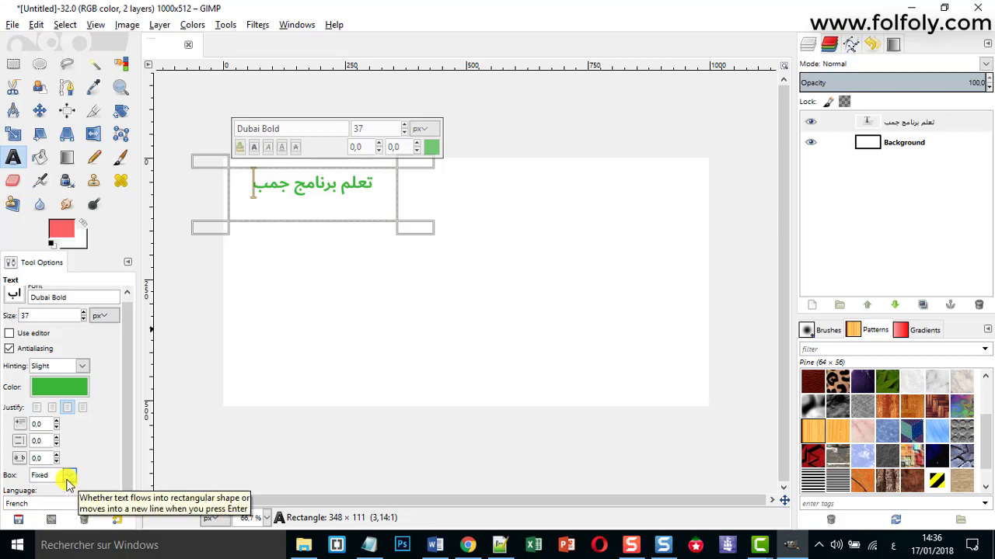
left_click(45, 509)
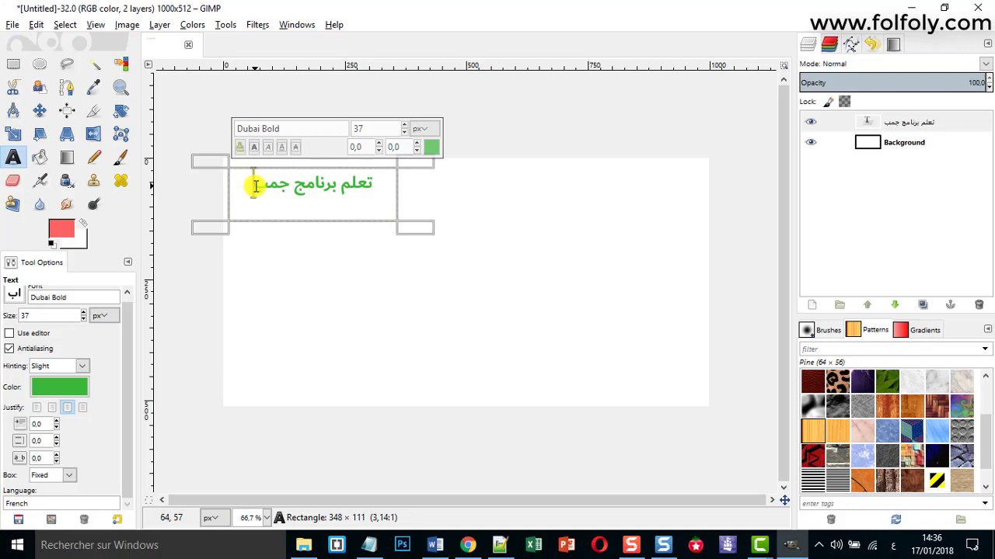
type("بابا")
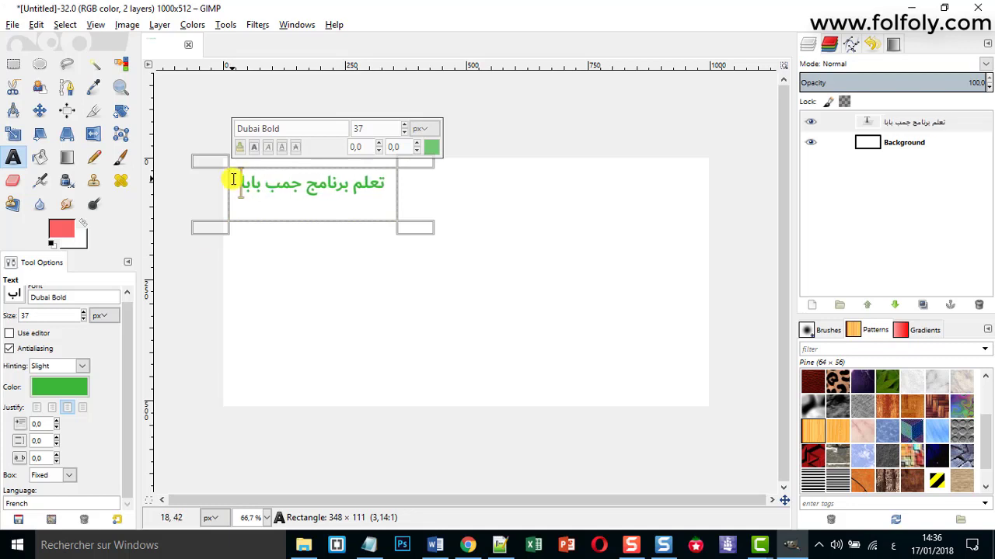
type("بابا")
key("BackSpace")
key("BackSpace")
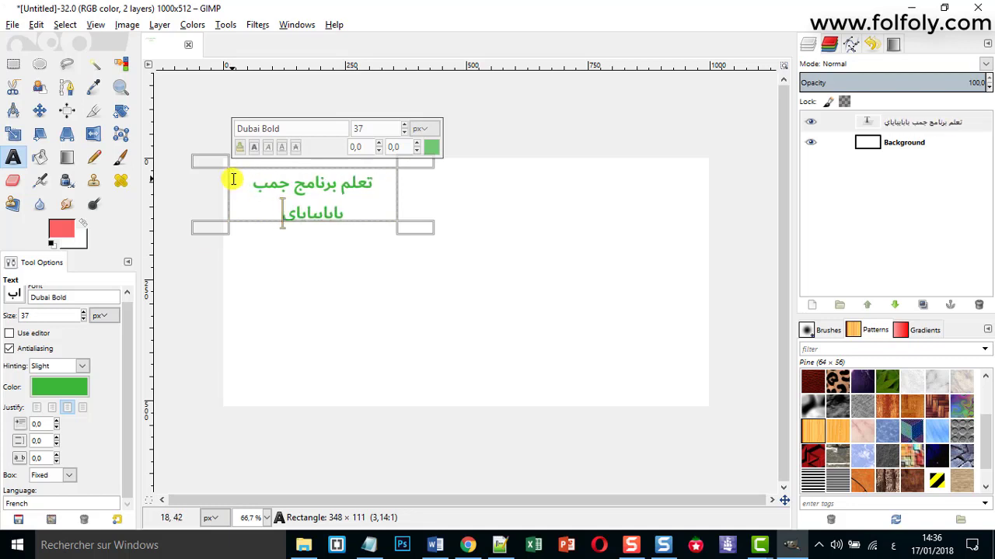
key("BackSpace")
key("BackSpace")
key("BackSpace")
key("BackSpace")
key("BackSpace")
key("BackSpace")
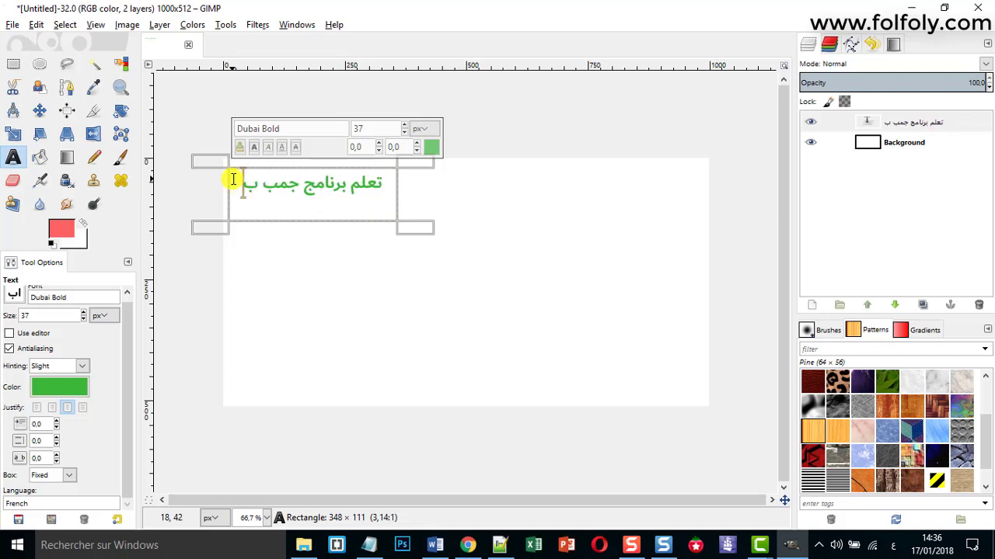
key("BackSpace")
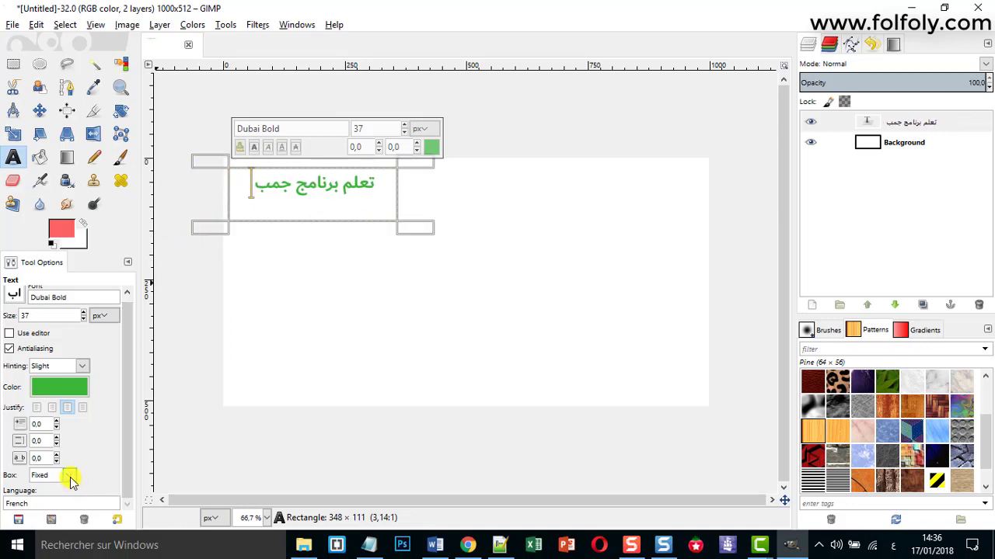
left_click(70, 478)
- Set the text Box option to Dynamic
left_click(67, 492)
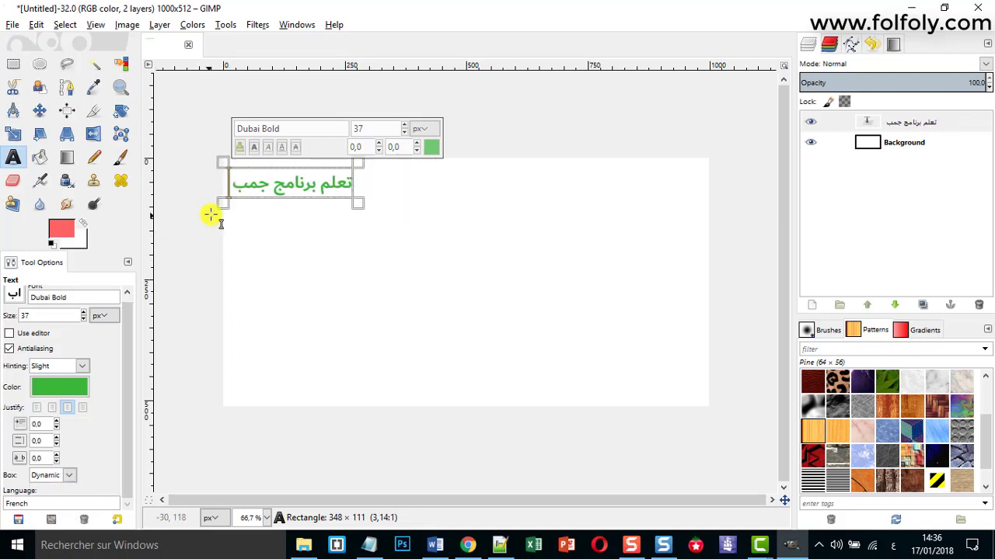
key("space")
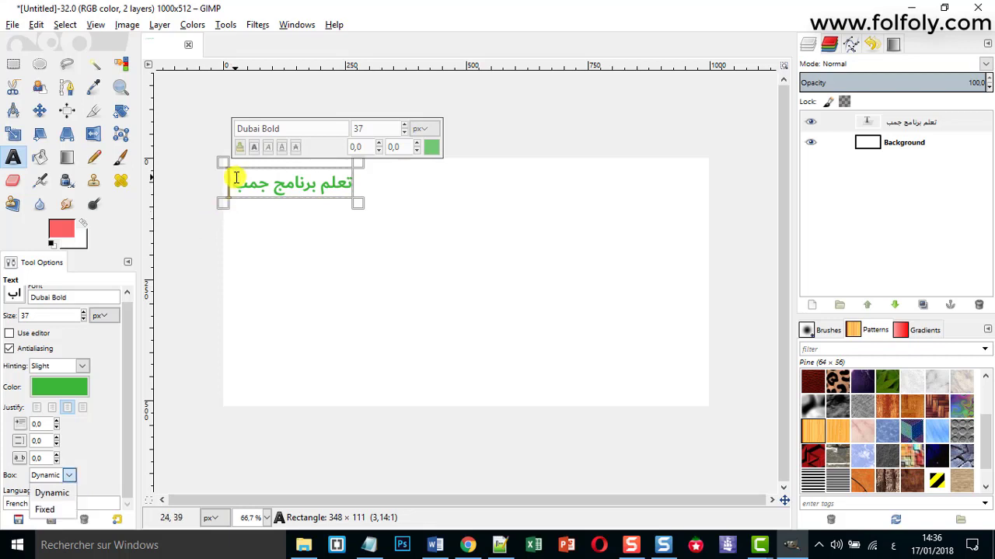
key("Escape")
- Type test letters at the line end, delete them, and retype 'نامج جمب'
left_click(231, 183)
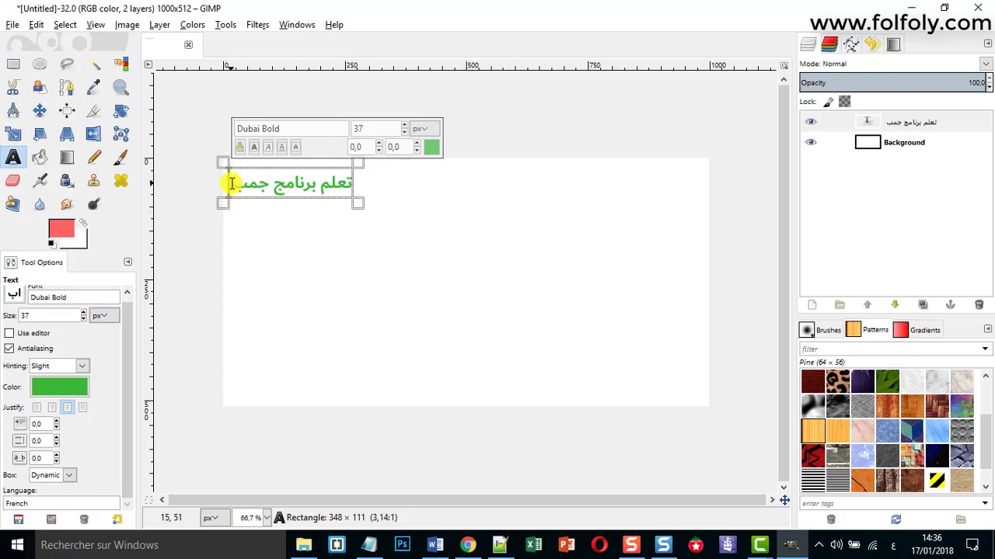
type("سيسيسسسسسسسسي")
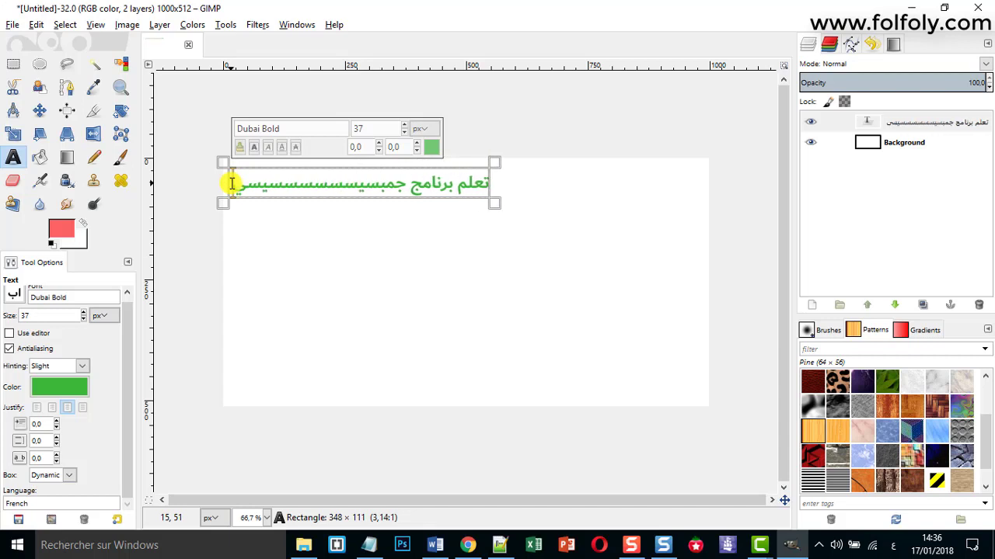
type("سيسيس")
key("BackSpace")
key("BackSpace")
key("BackSpace")
key("BackSpace")
key("BackSpace")
key("BackSpace")
key("BackSpace")
key("BackSpace")
key("BackSpace")
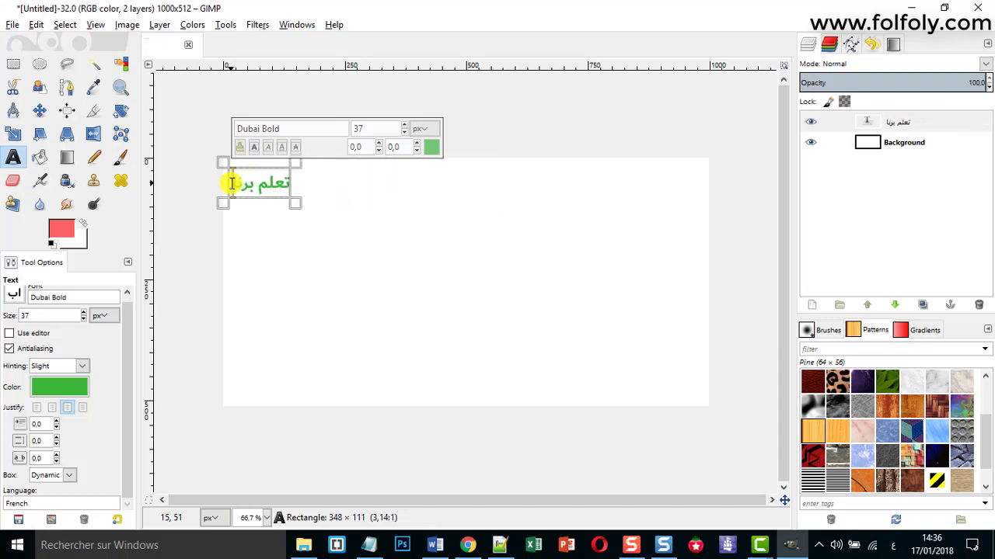
type("نامج ج")
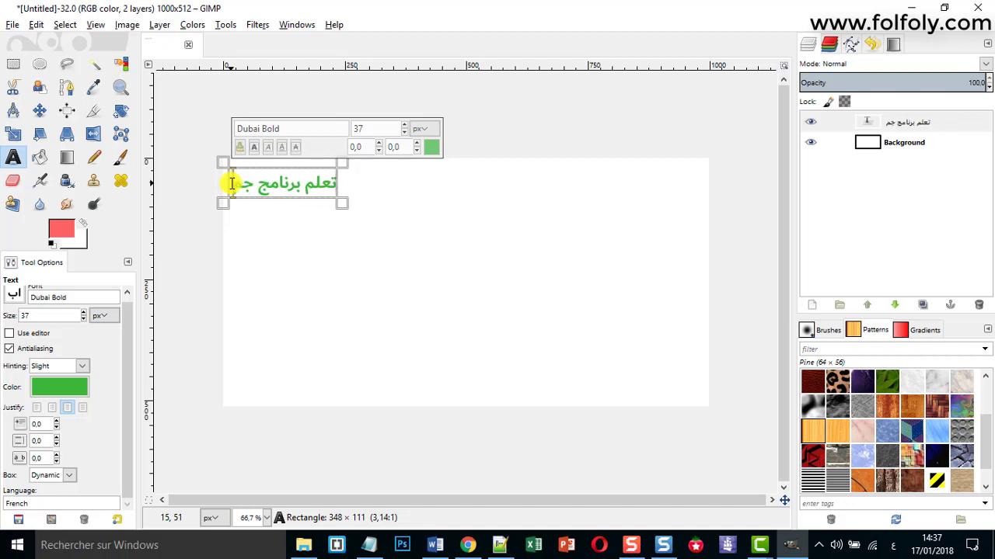
type("مب")
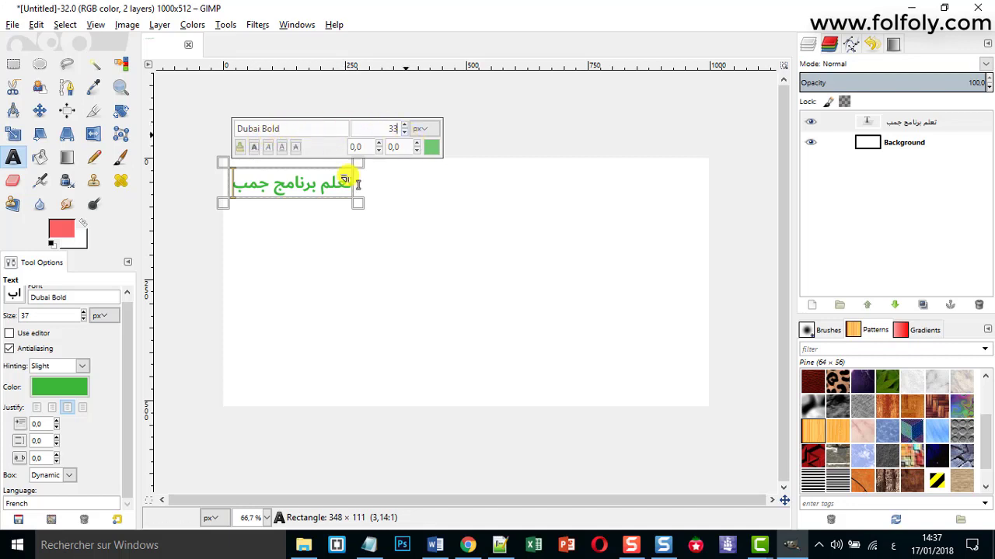
- Select the middle word 'برنامج' in the text line
left_click_drag(352, 184, 293, 188)
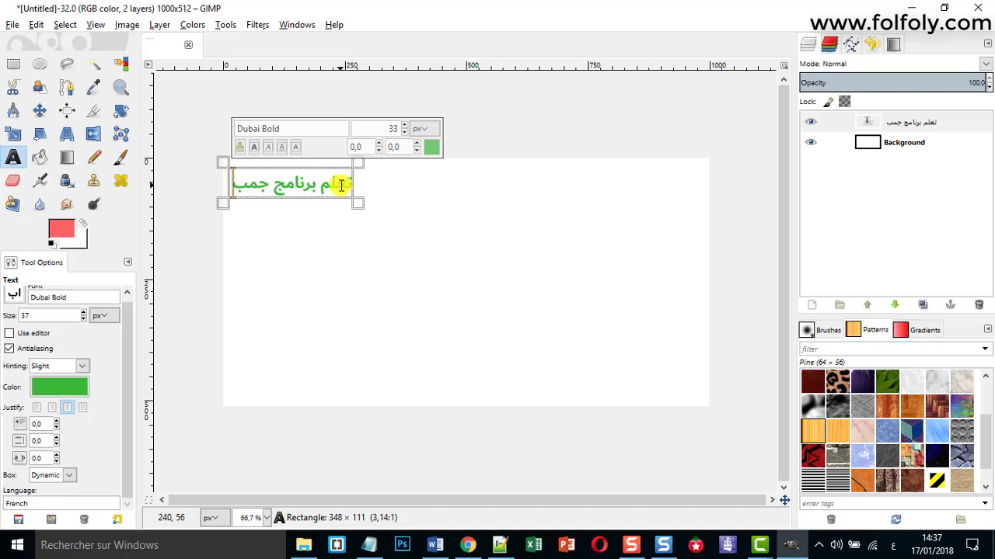
double_click(293, 188)
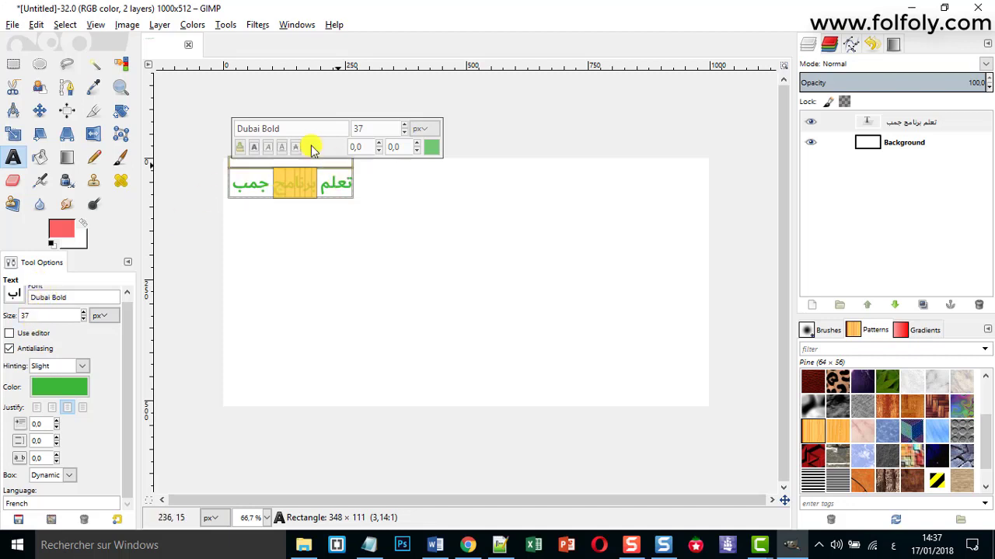
left_click(287, 189)
left_click_drag(314, 184, 273, 184)
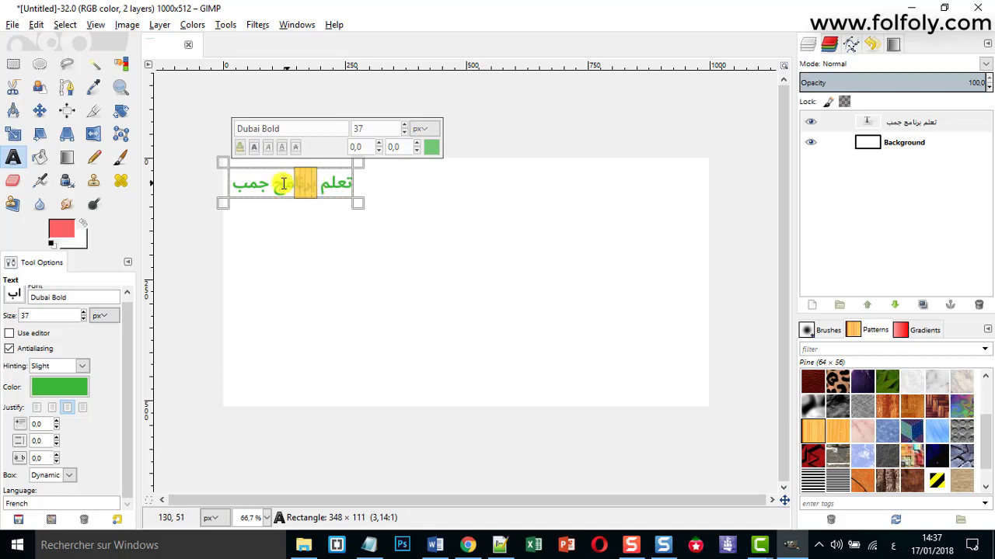
- Colour the selected word orange (f45008) and deselect it
left_click(428, 148)
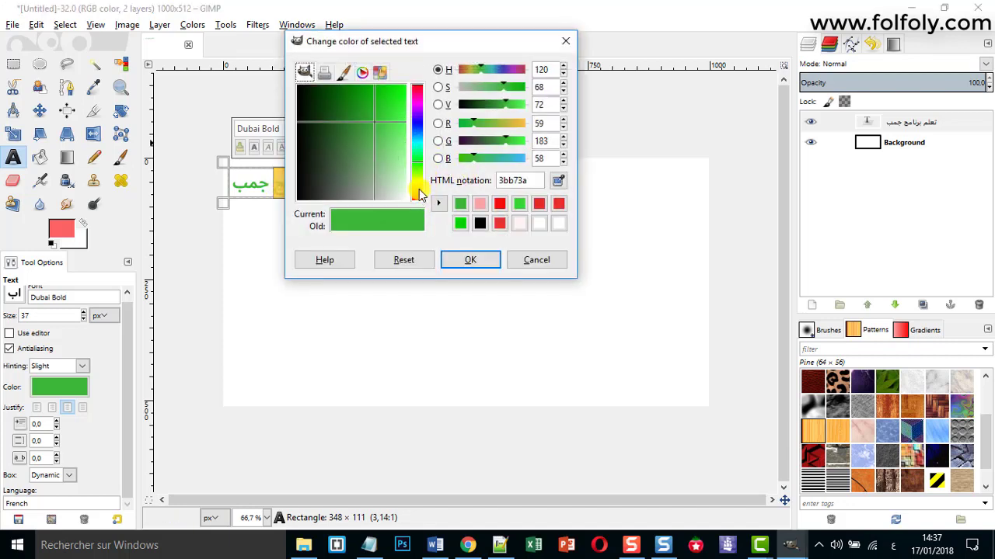
left_click(419, 195)
left_click_drag(419, 194, 418, 199)
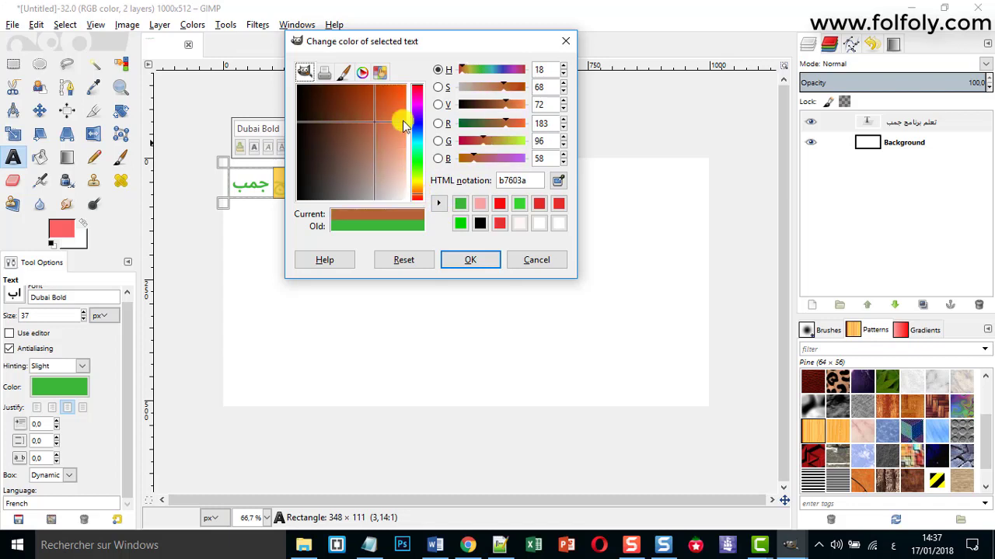
left_click(401, 93)
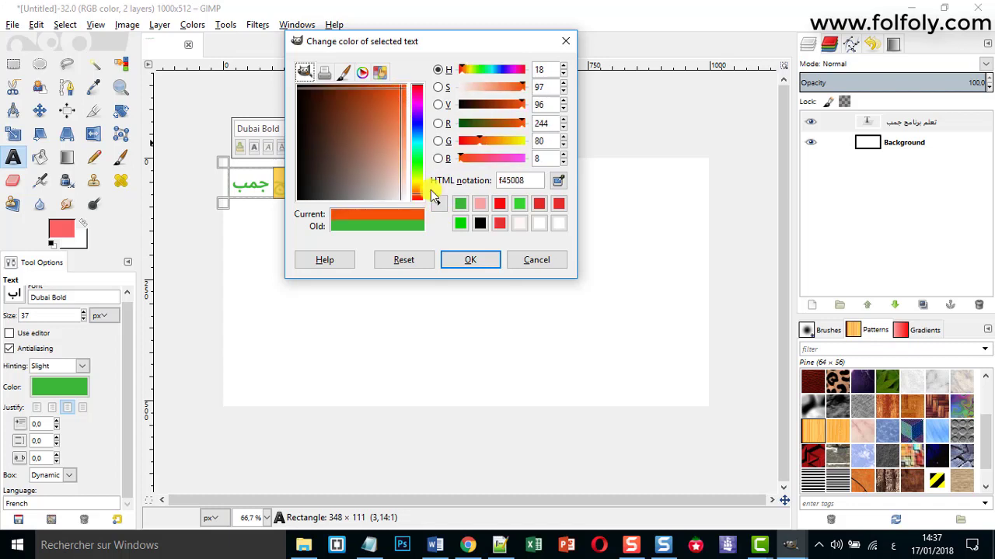
left_click(466, 260)
left_click(322, 186)
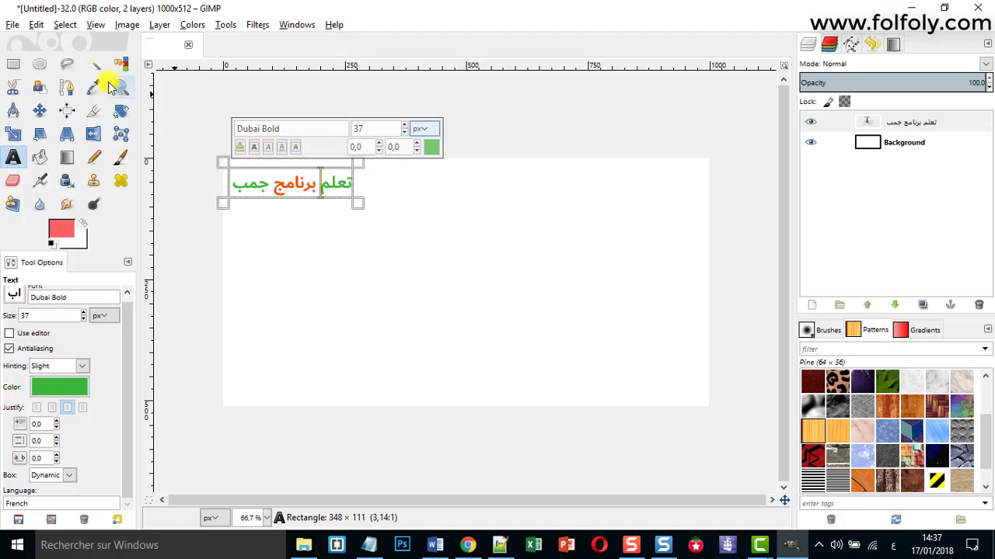
- Drag the text layer with the Move tool to the canvas's top-left area
left_click(39, 112)
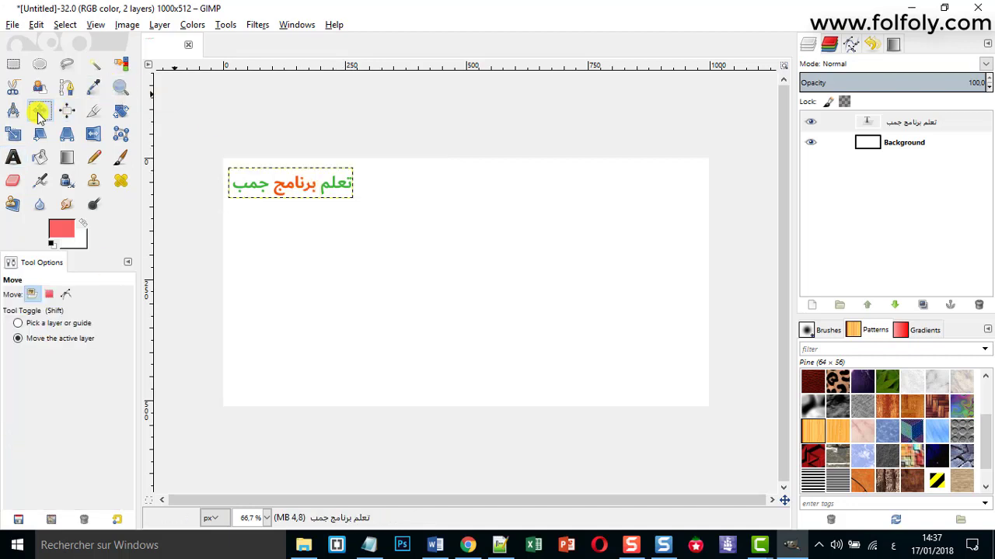
mouse_move(325, 181)
left_mouse_down()
mouse_move(327, 195)
mouse_move(654, 262)
left_mouse_up()
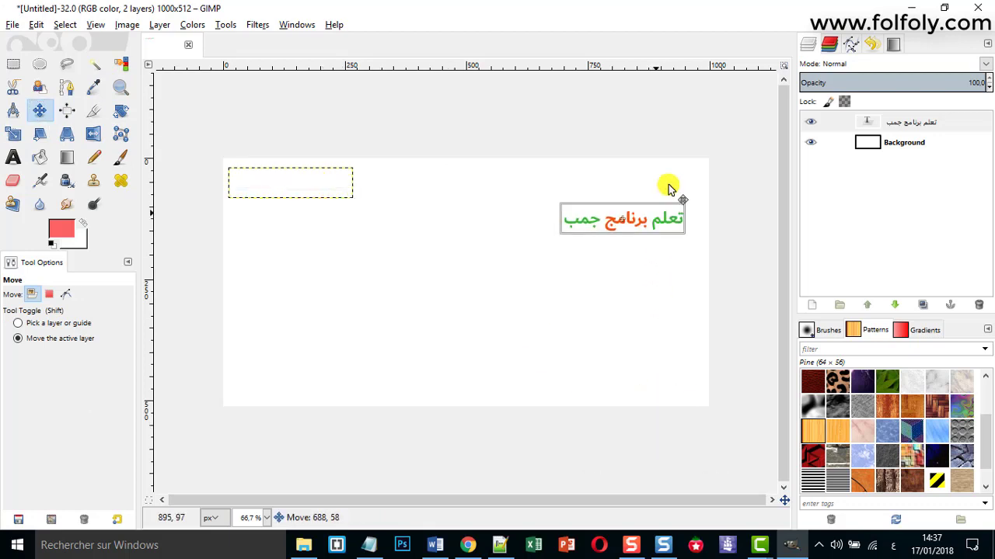
mouse_move(654, 262)
left_mouse_down()
mouse_move(677, 182)
mouse_move(588, 271)
mouse_move(359, 439)
left_mouse_up()
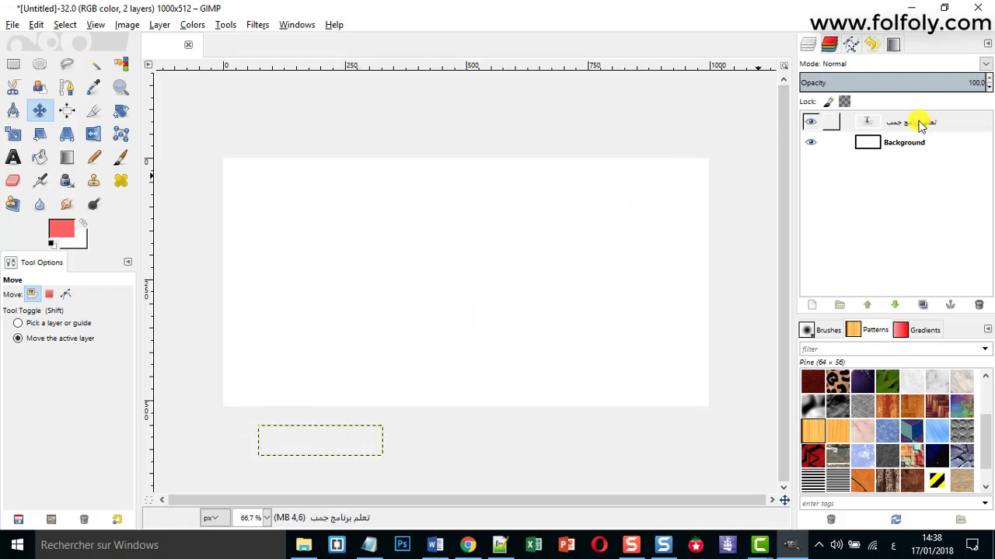
mouse_move(334, 450)
left_mouse_down()
mouse_move(342, 391)
mouse_move(305, 193)
mouse_move(315, 186)
left_mouse_up()
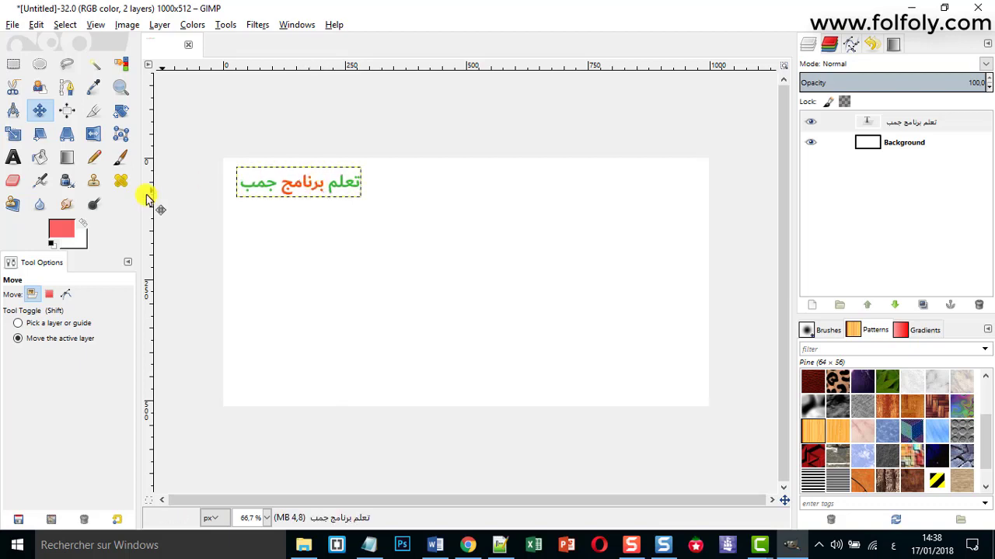